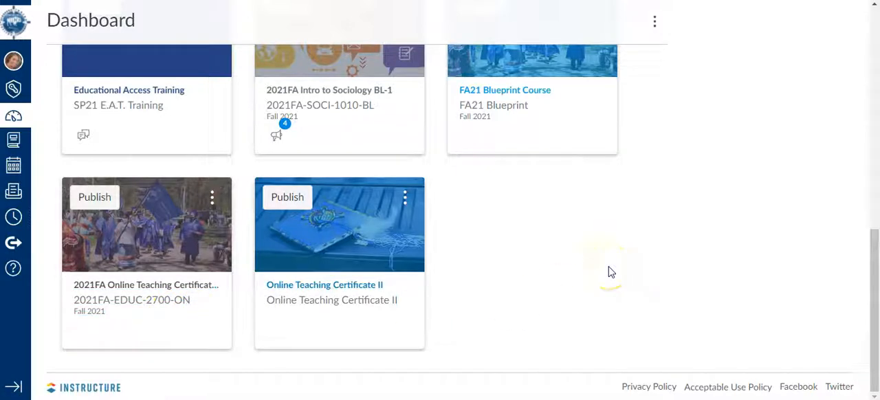
Step: Examine the published and unpublished course cards on the dashboard
scroll(157, 279, "up", 8)
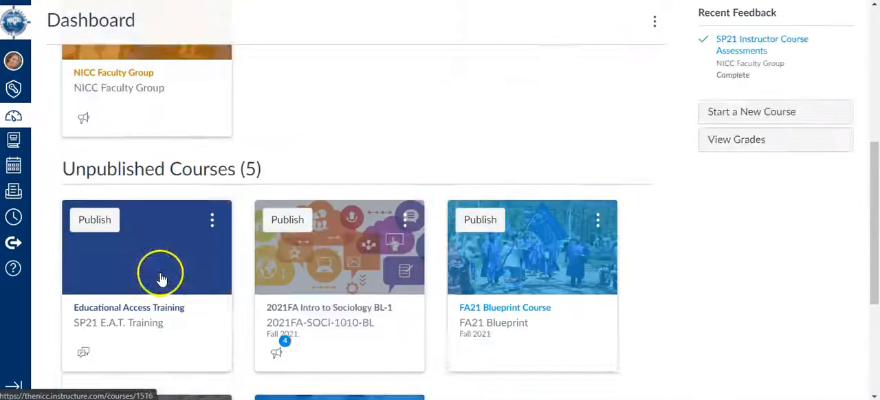
scroll(240, 251, "up", 1)
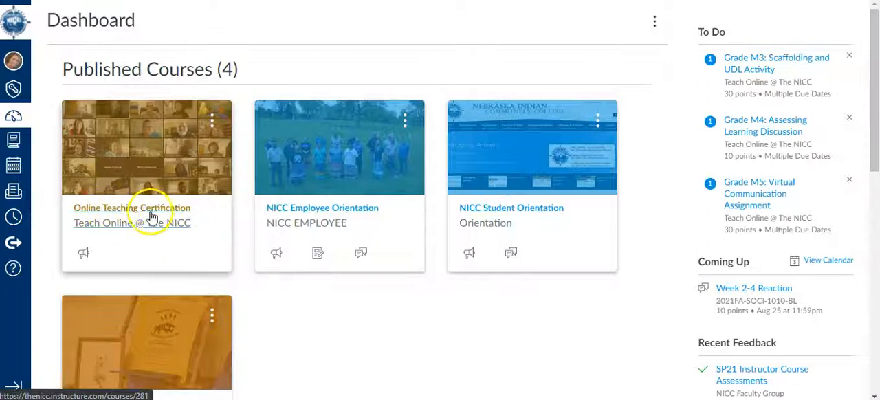
scroll(336, 321, "down", 7)
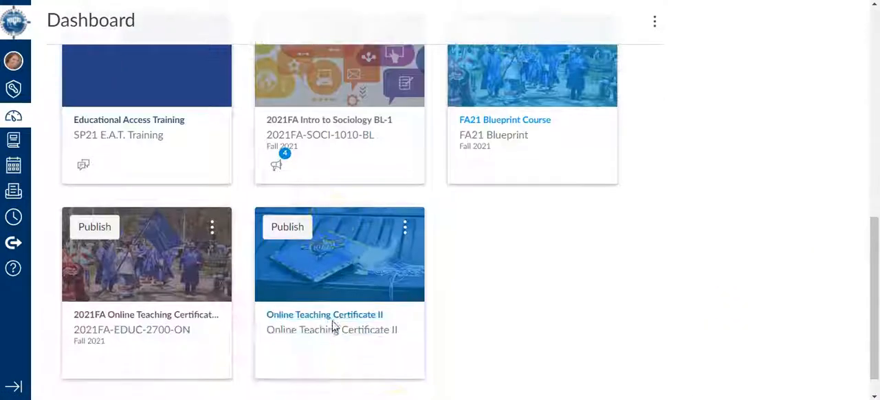
scroll(332, 323, "up", 1)
left_click(511, 326)
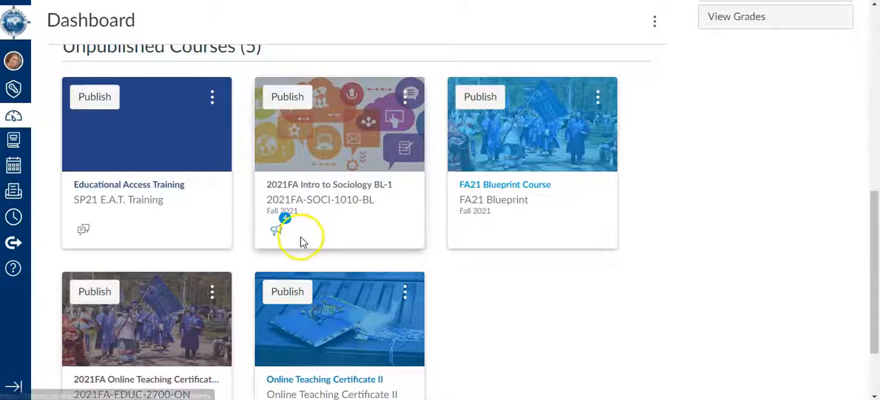
scroll(298, 240, "down", 2)
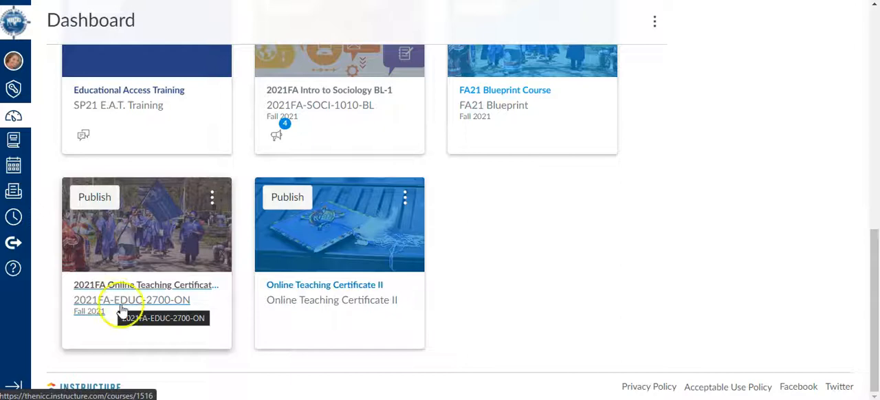
scroll(163, 310, "up", 10)
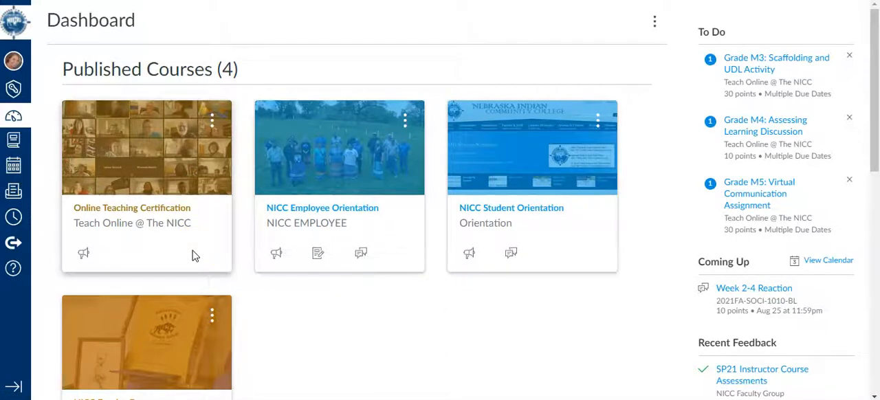
scroll(206, 247, "down", 10)
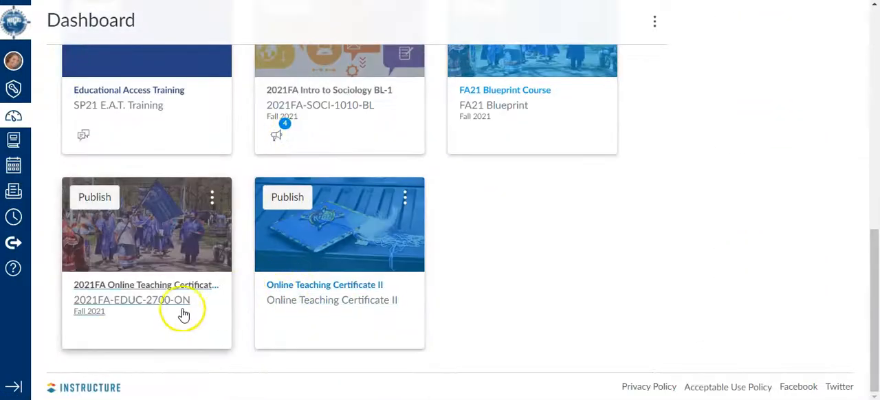
Step: Open the unpublished 2021FA Online Teaching Certificate ON-1 course and look over its modules and course navigation
left_click(126, 292)
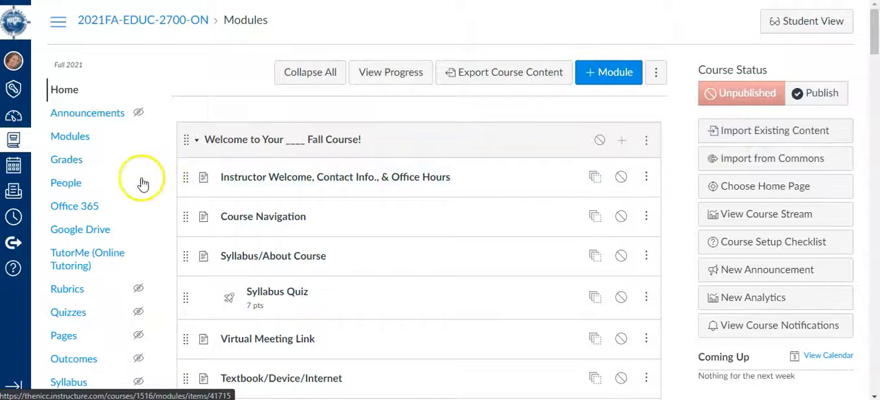
scroll(151, 190, "down", 3)
scroll(149, 203, "down", 2)
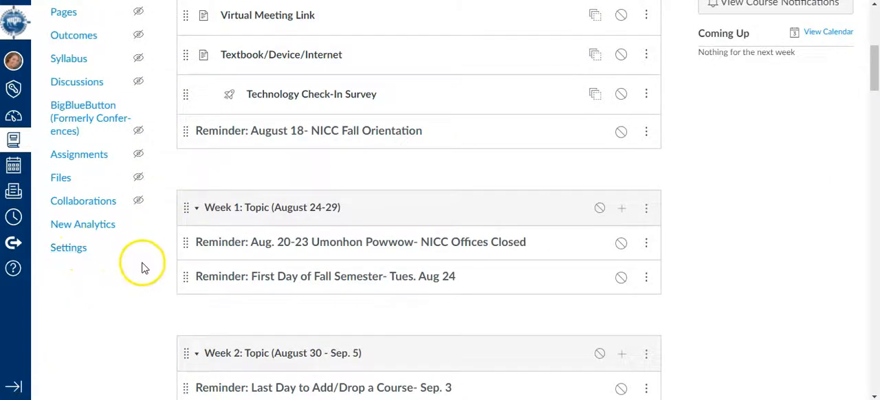
scroll(142, 265, "up", 5)
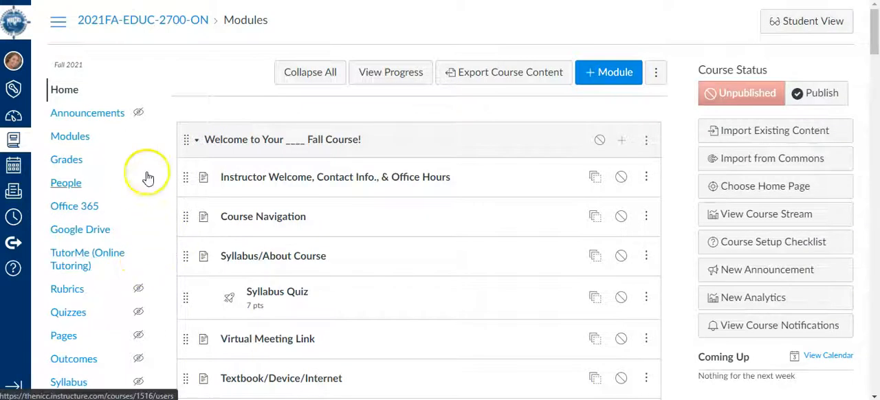
Step: Start importing existing content into the course, with Copy a Canvas Course as the content type
left_click(740, 138)
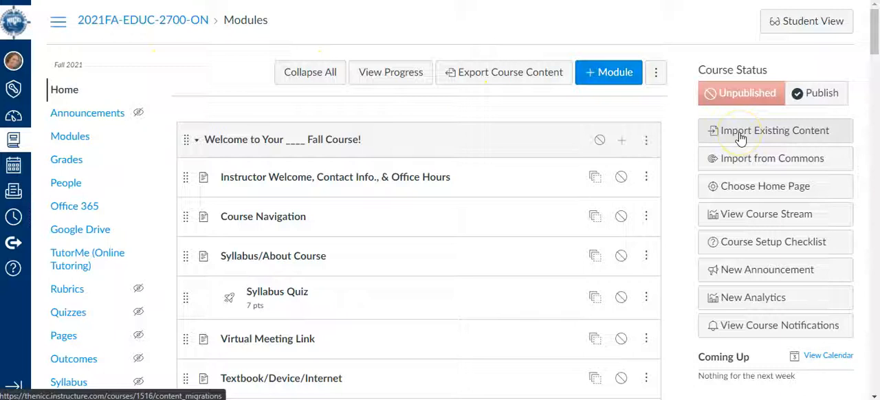
left_click(740, 138)
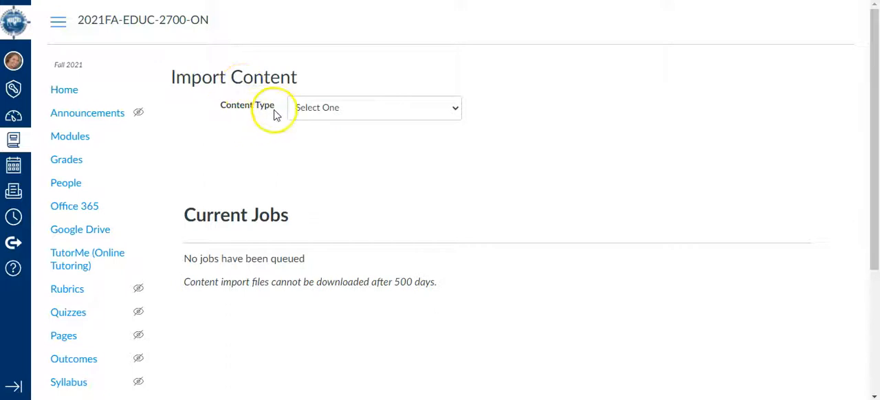
left_click(364, 115)
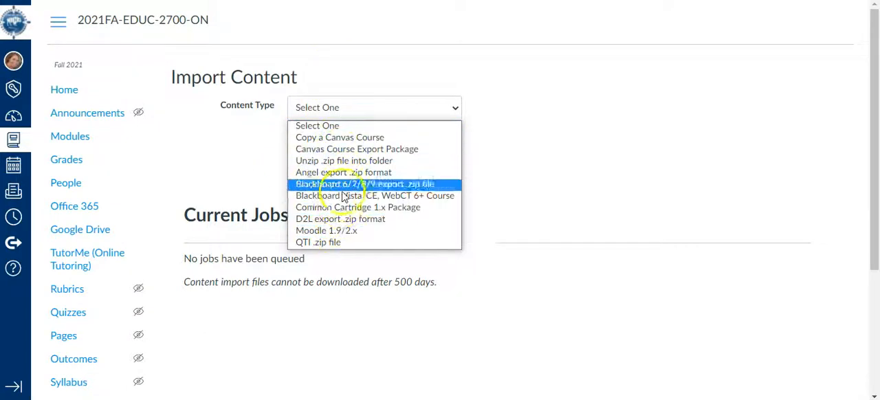
left_click(354, 140)
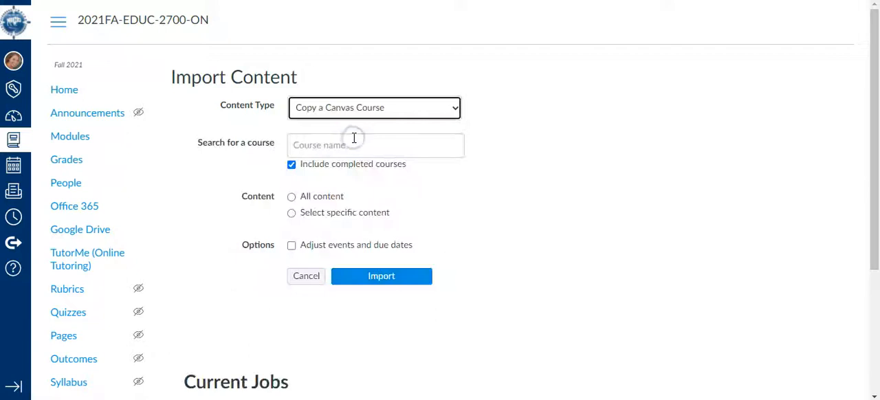
Step: Search for "online teaching certificate" and choose the Spring 2019 Online Teaching Certificate course as the import source
left_click(309, 147)
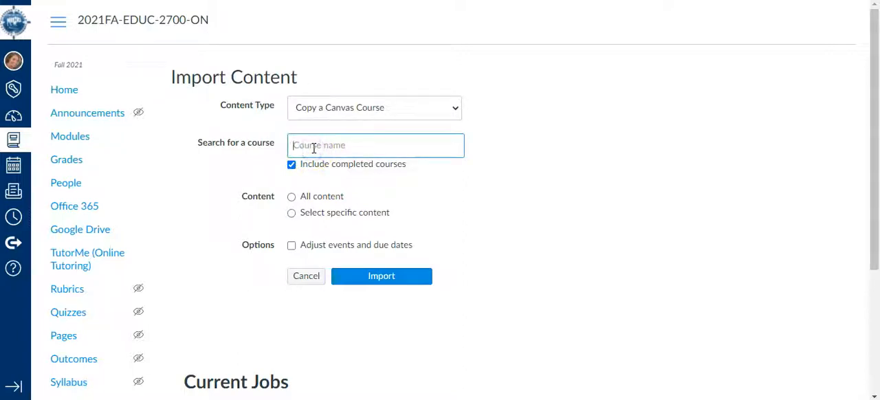
type("online teaching certificate")
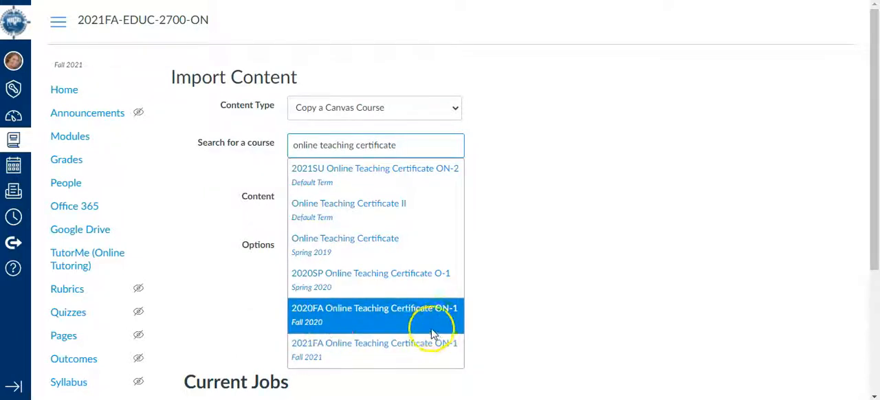
left_click(354, 246)
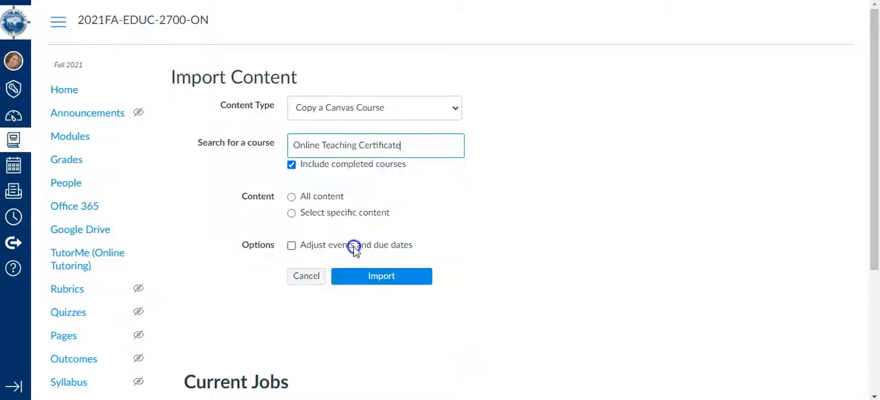
Step: Set the import to include all content and enable adjusting events and due dates
left_click(289, 215)
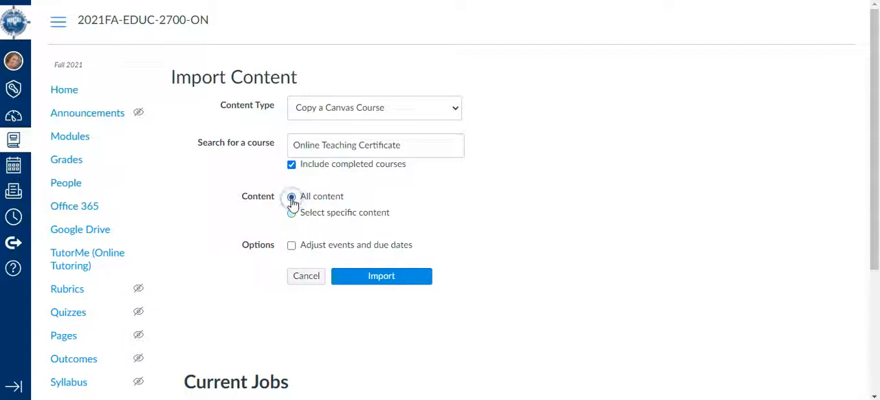
left_click(292, 249)
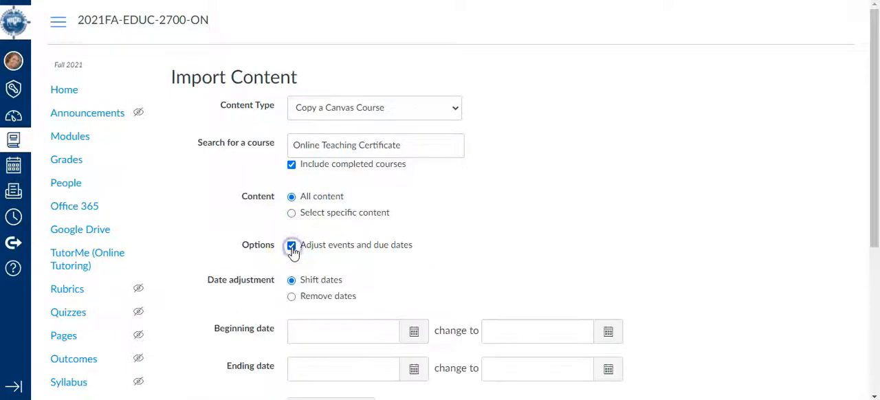
scroll(294, 251, "down", 2)
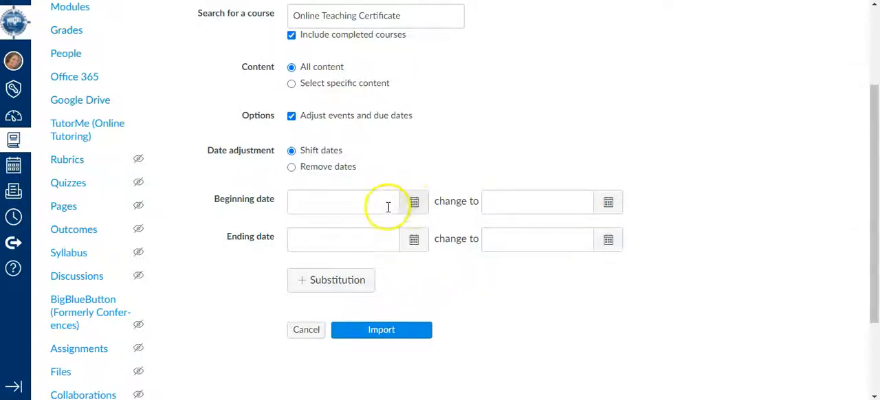
Step: Set the new beginning date for the shifted dates to Aug 24, 2021
left_click(608, 204)
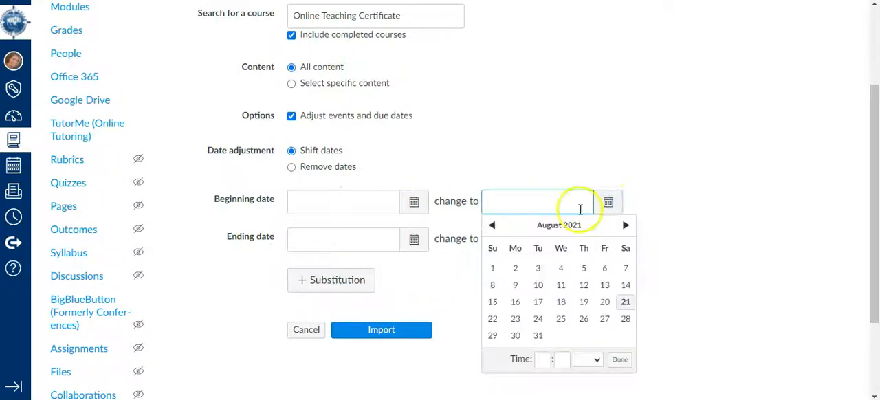
left_click(537, 321)
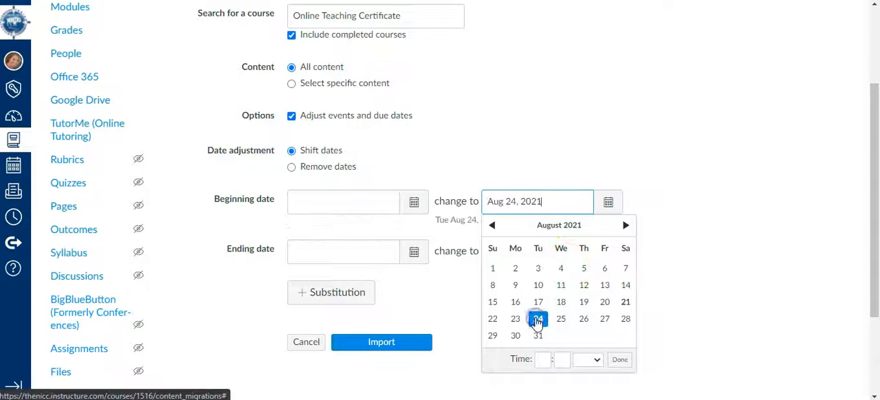
left_click(448, 287)
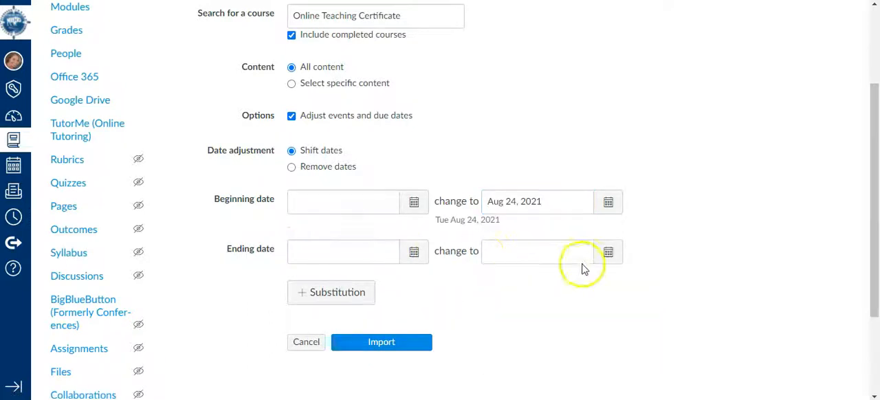
left_click(608, 252)
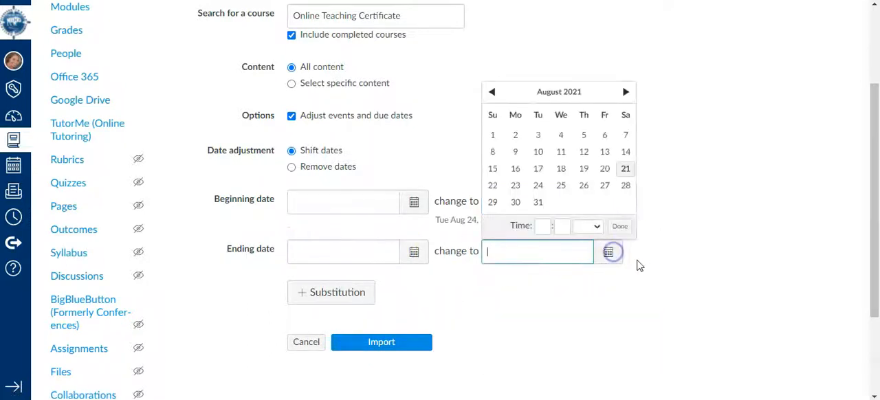
left_click(625, 92)
left_click(625, 92)
left_click(625, 92)
left_click(680, 136)
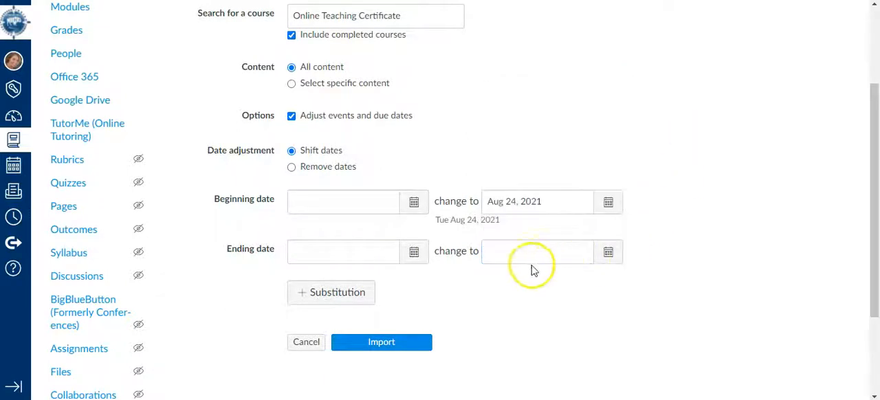
Step: Switch the date adjustment to Remove dates and run the import
scroll(355, 222, "down", 2)
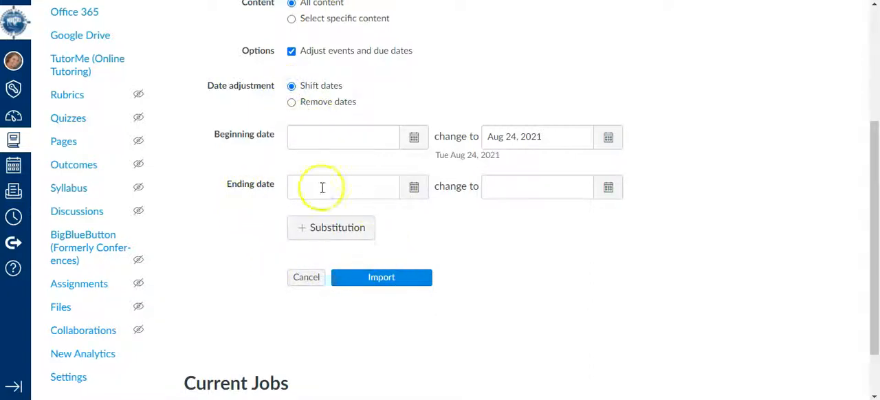
left_click(291, 103)
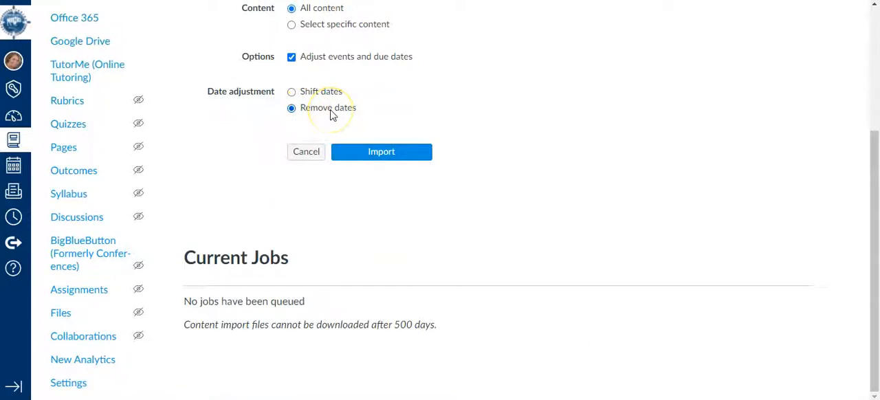
scroll(347, 178, "up", 3)
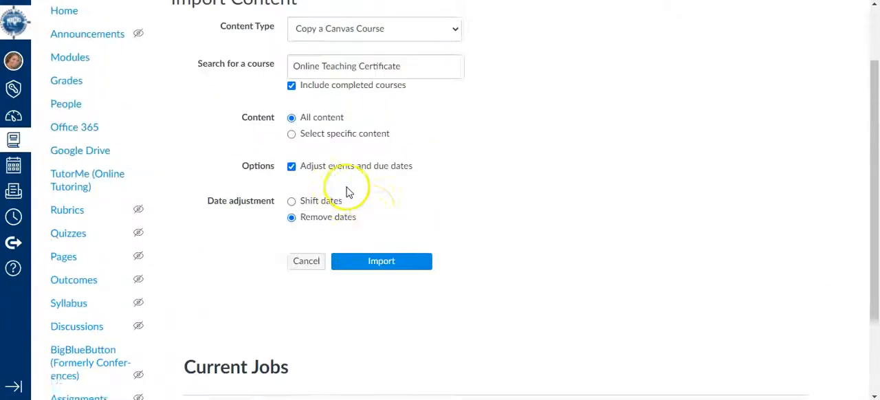
left_click(369, 285)
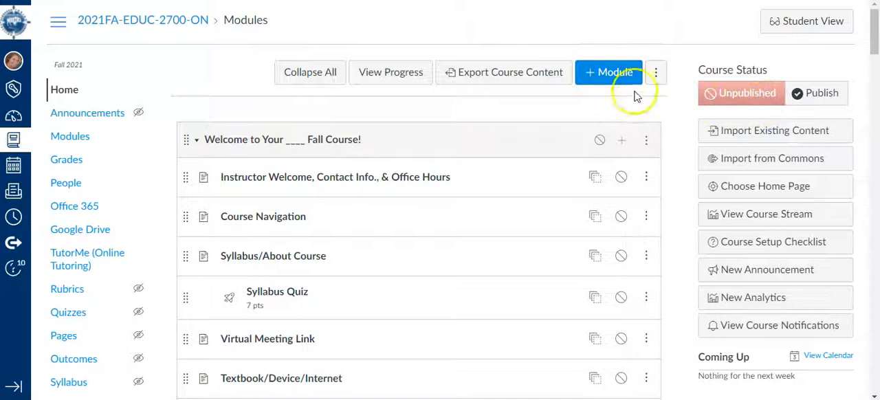
Step: Check the course home page and the Modules page for the content imported from the Online Teaching Certificate course
left_click(63, 92)
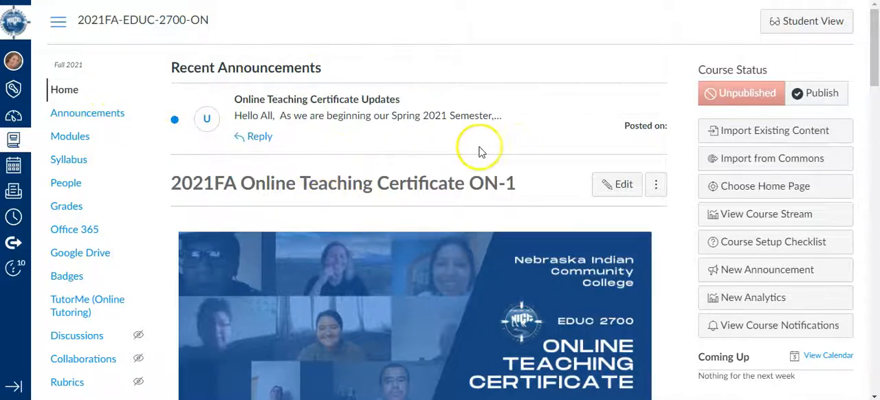
left_click(70, 140)
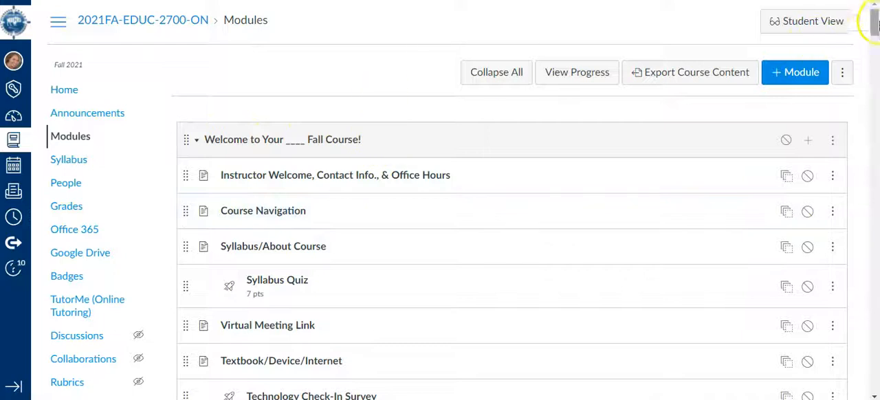
left_click_drag(874, 26, 872, 34)
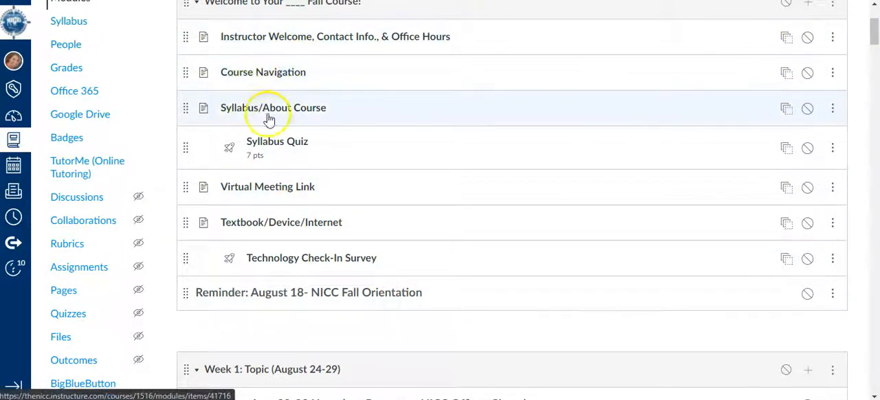
left_click_drag(875, 35, 848, 237)
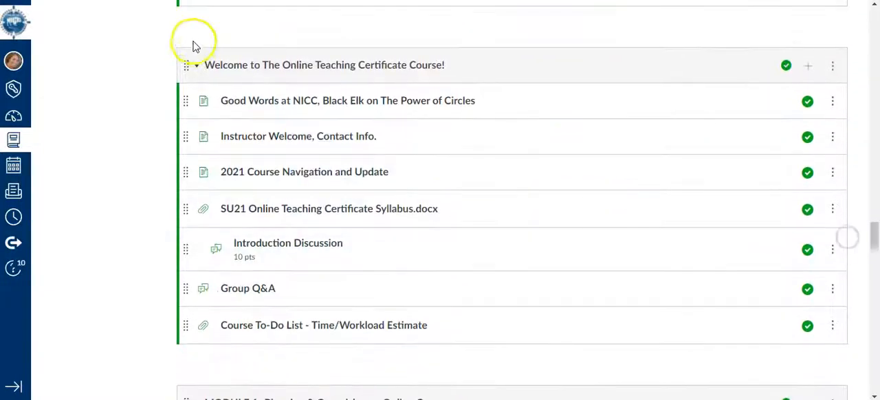
scroll(166, 124, "down", 1)
scroll(165, 124, "up", 1)
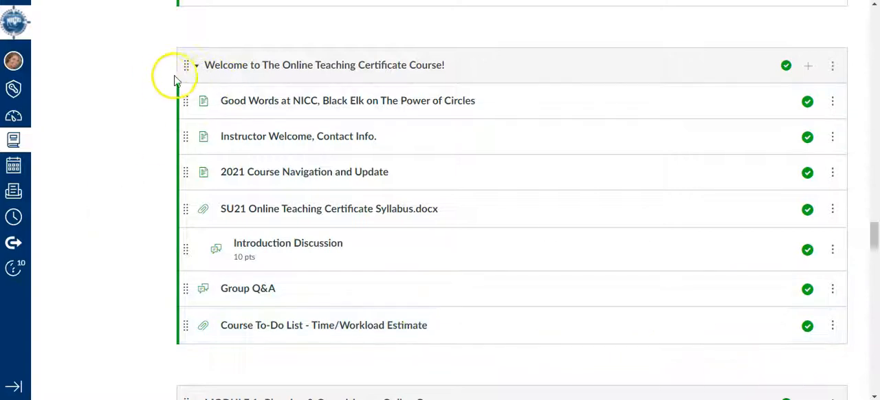
scroll(215, 60, "up", 2)
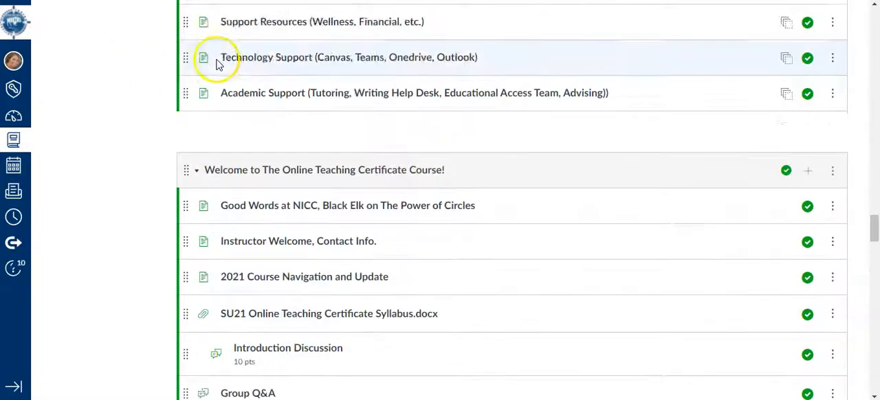
Step: Collapse the modules "Welcome to The Online Teaching Certificate Course!" and "MODULE 1- Planning & Organizing an Online Course"
scroll(206, 82, "down", 2)
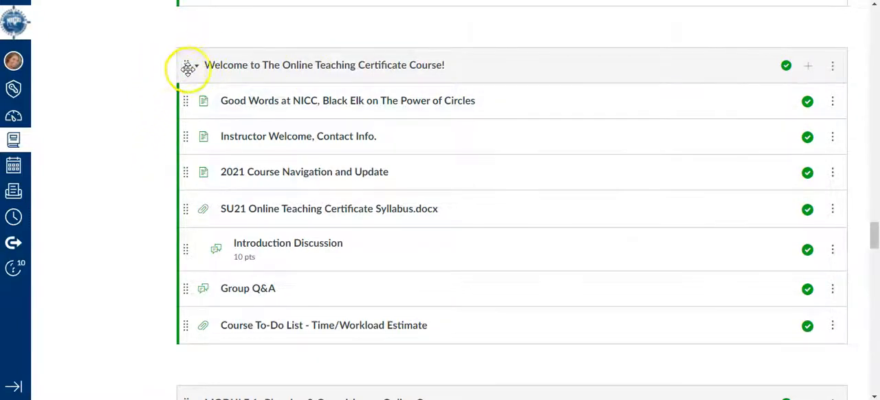
left_click(196, 72)
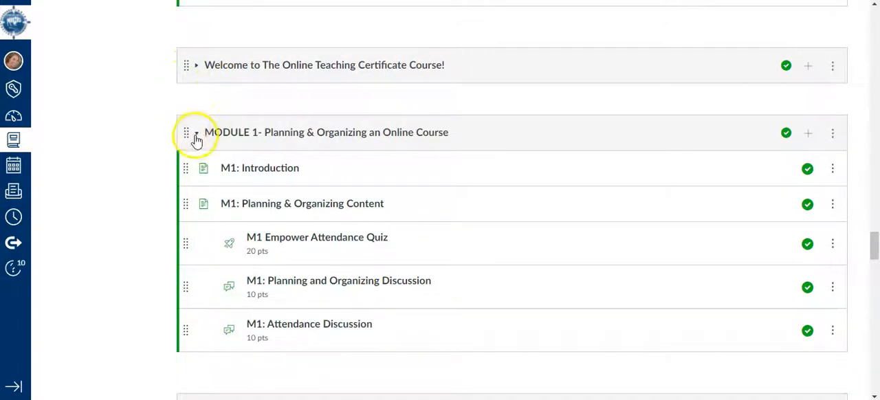
left_click(196, 136)
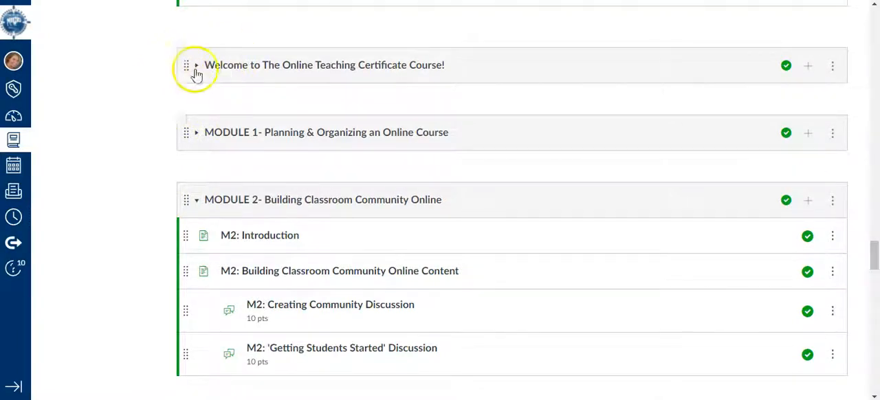
Step: Move the "Welcome to The Online Teaching Certificate Course!" module up between the "Welcome to Your ____ Fall Course!" and "Week 1: Topic (August 24-29)" modules
left_click_drag(187, 69, 209, 100)
scroll(367, 133, "up", 3)
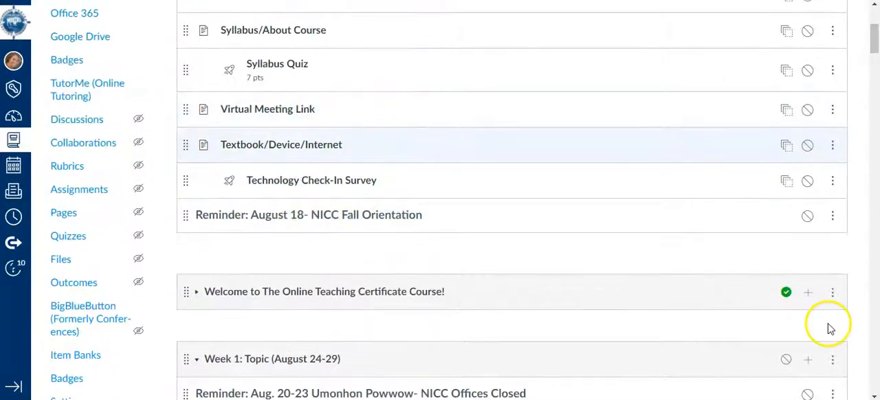
left_click(832, 296)
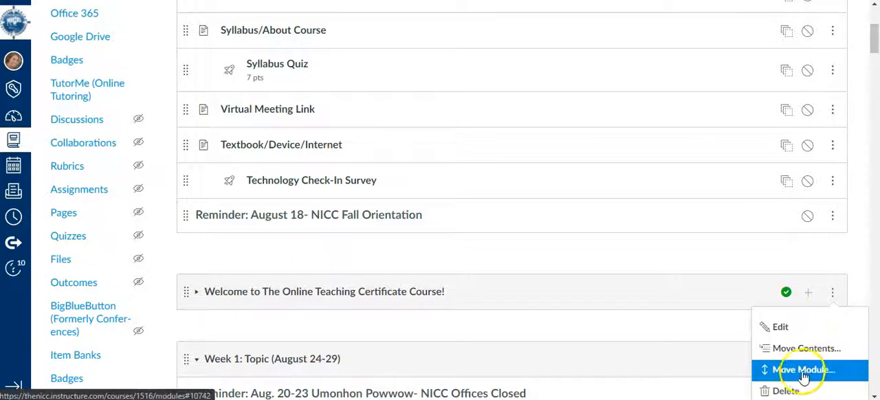
left_click(210, 252)
scroll(449, 268, "up", 2)
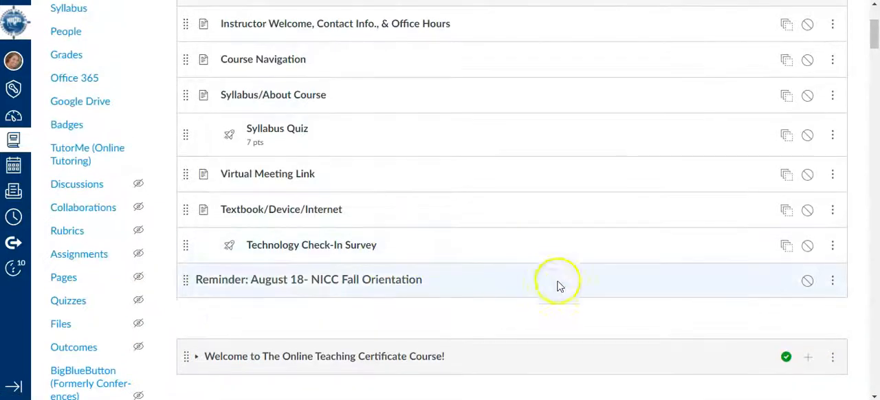
Step: Expand the "Welcome to The Online Teaching Certificate Course!" module and compare its items with those in "Welcome to Your ____ Fall Course!" for duplicates
scroll(301, 305, "down", 2)
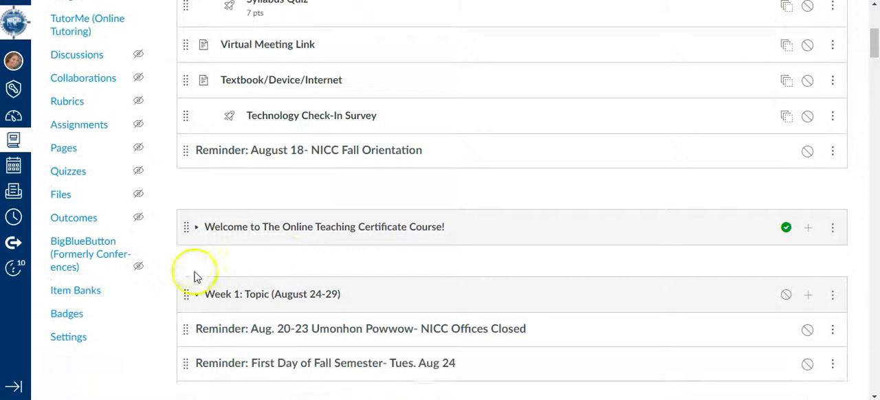
left_click(196, 228)
scroll(235, 255, "down", 1)
scroll(302, 257, "up", 1)
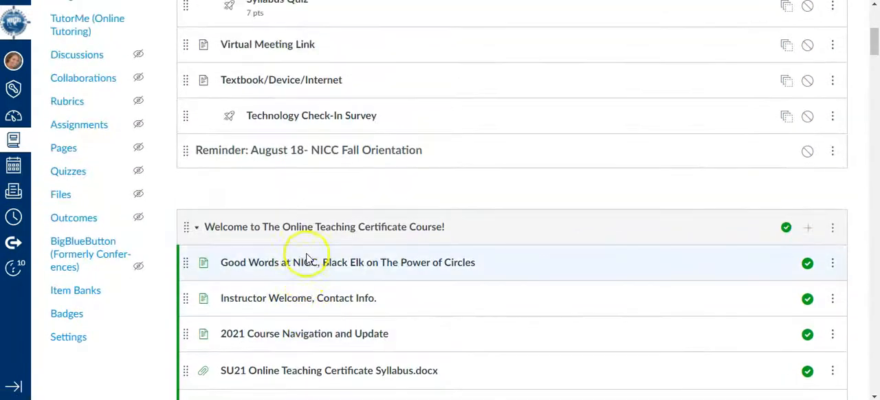
scroll(214, 301, "up", 1)
scroll(349, 295, "up", 2)
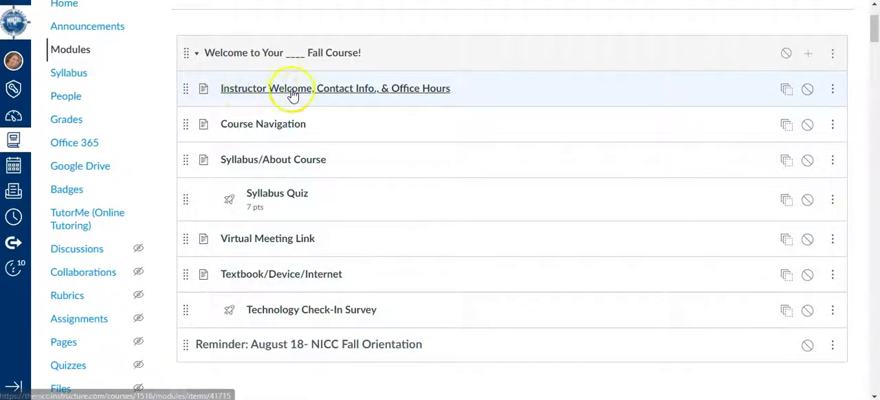
scroll(336, 113, "down", 4)
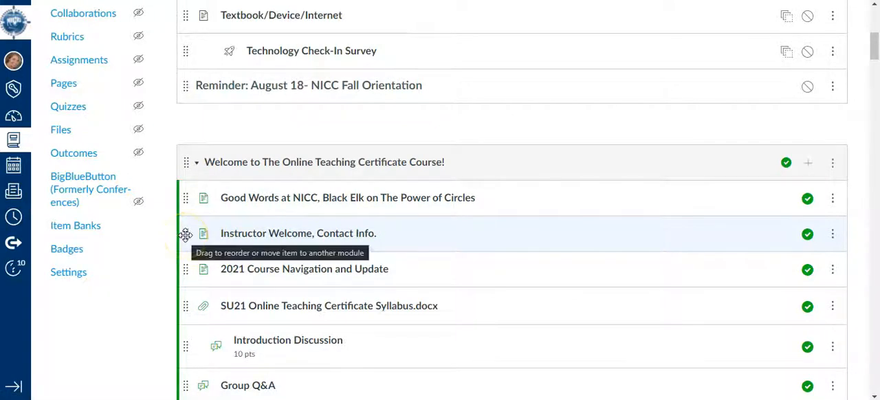
scroll(205, 234, "up", 5)
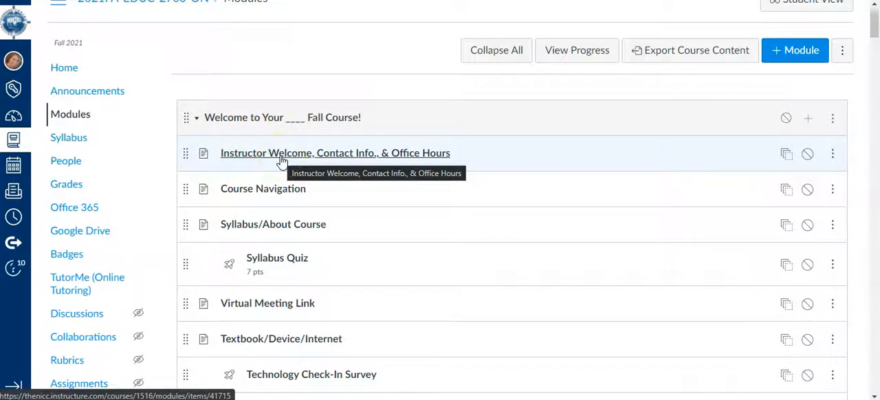
scroll(298, 165, "down", 5)
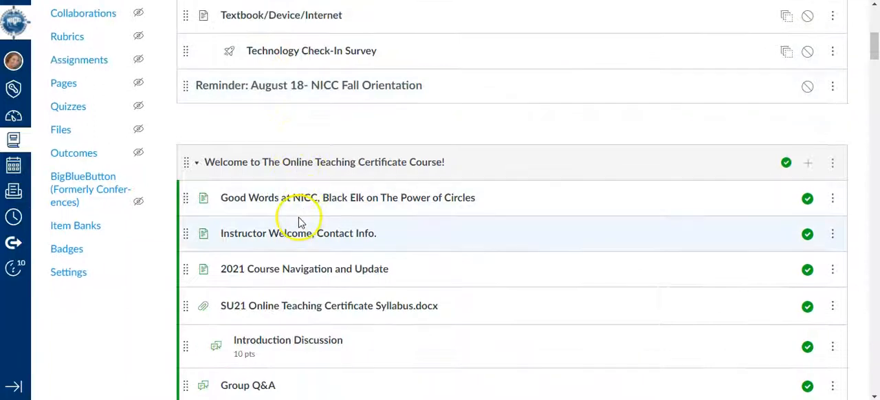
Step: Look at the actions available for the "Instructor Welcome, Contact Info., & Office Hours" item, such as Remove, without applying any
scroll(436, 170, "up", 2)
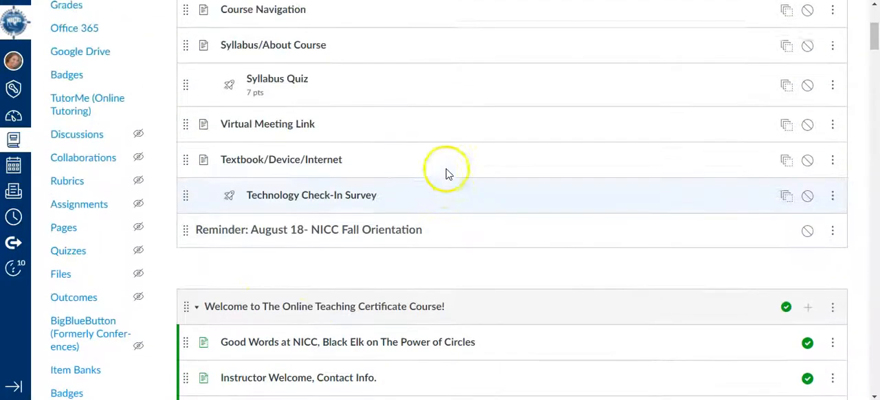
scroll(446, 173, "up", 3)
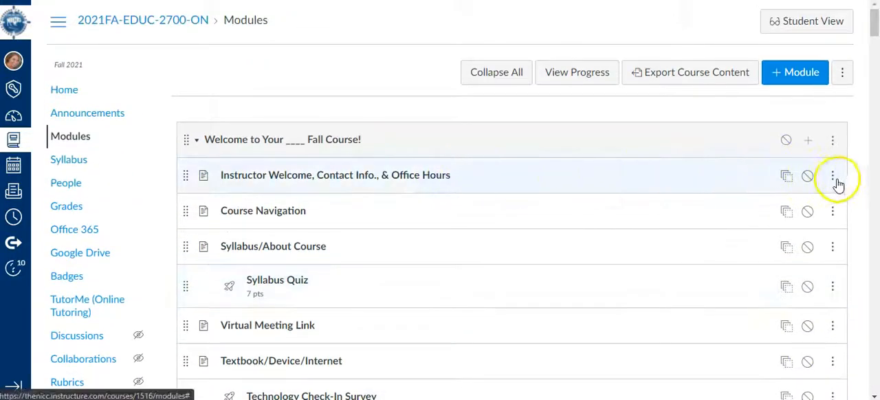
left_click(832, 178)
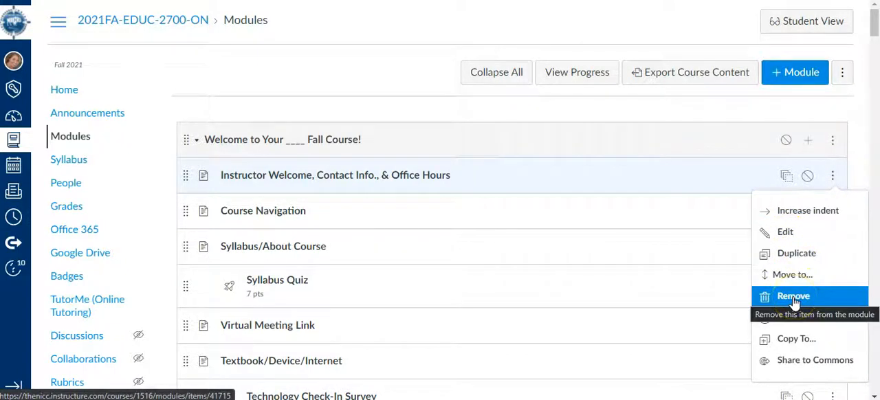
left_click(382, 83)
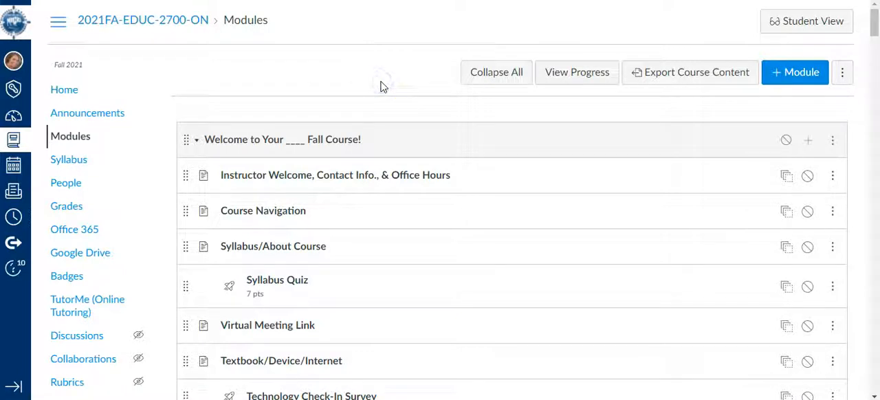